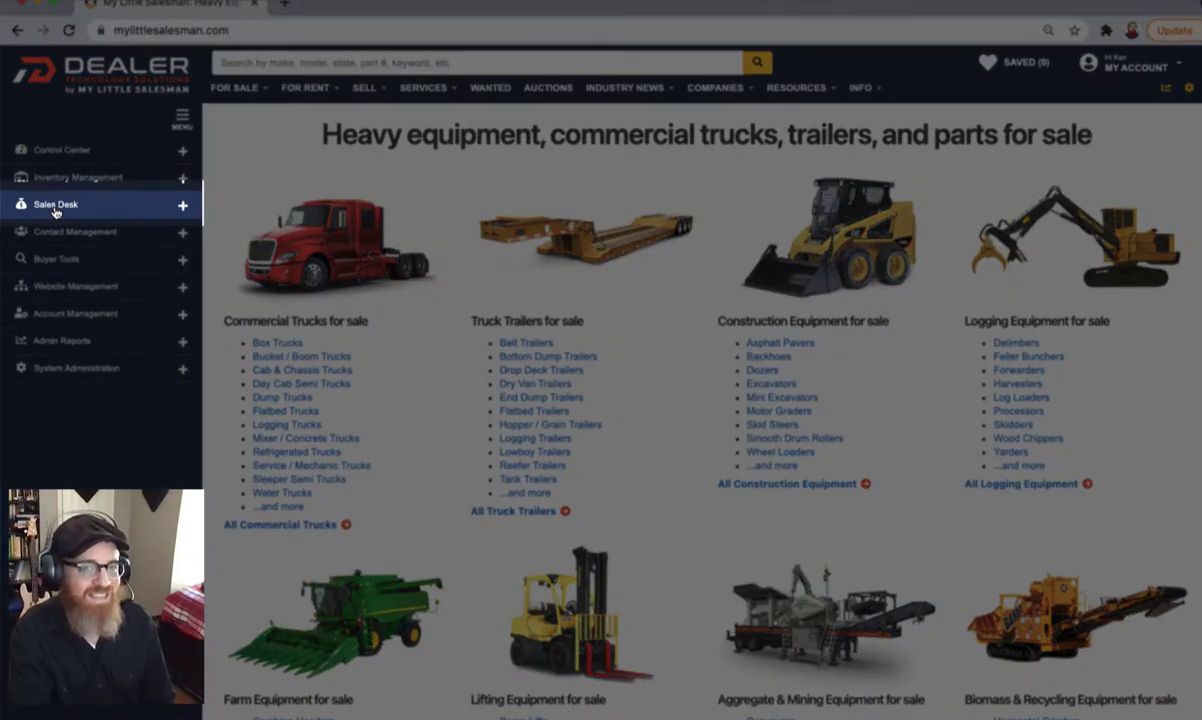
Open the Sales Desk settings and go to the management page for deal jacket checklists
left_click(55, 206)
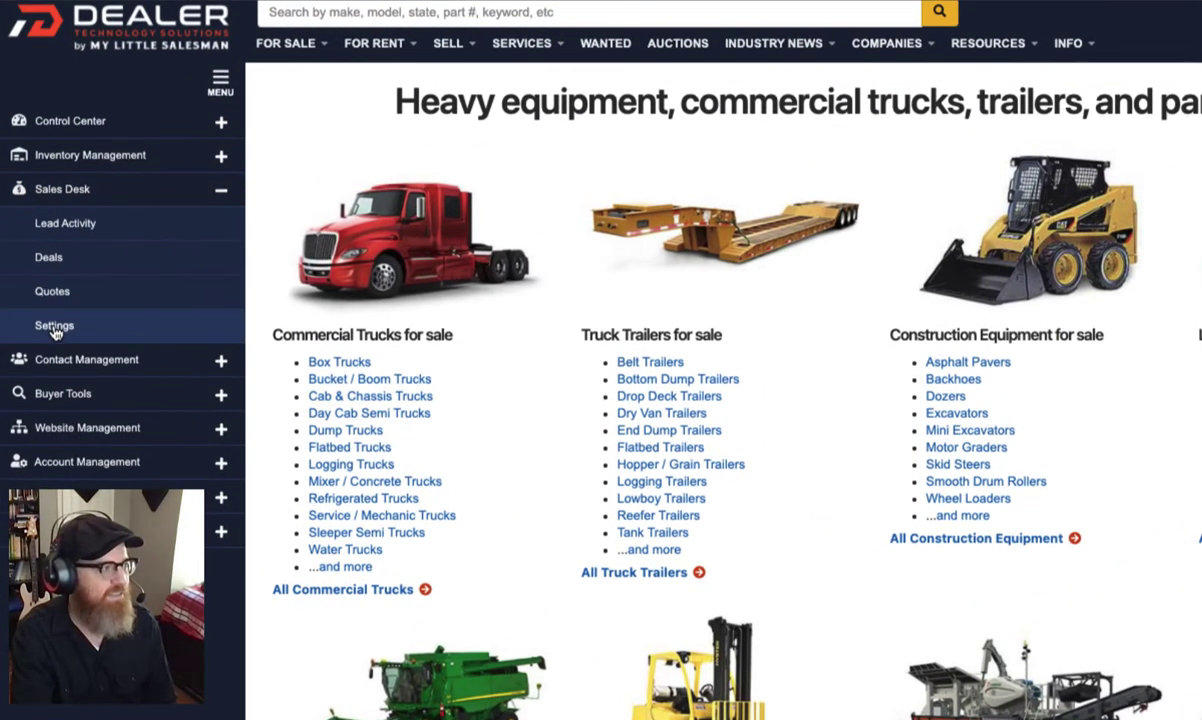
left_click(55, 327)
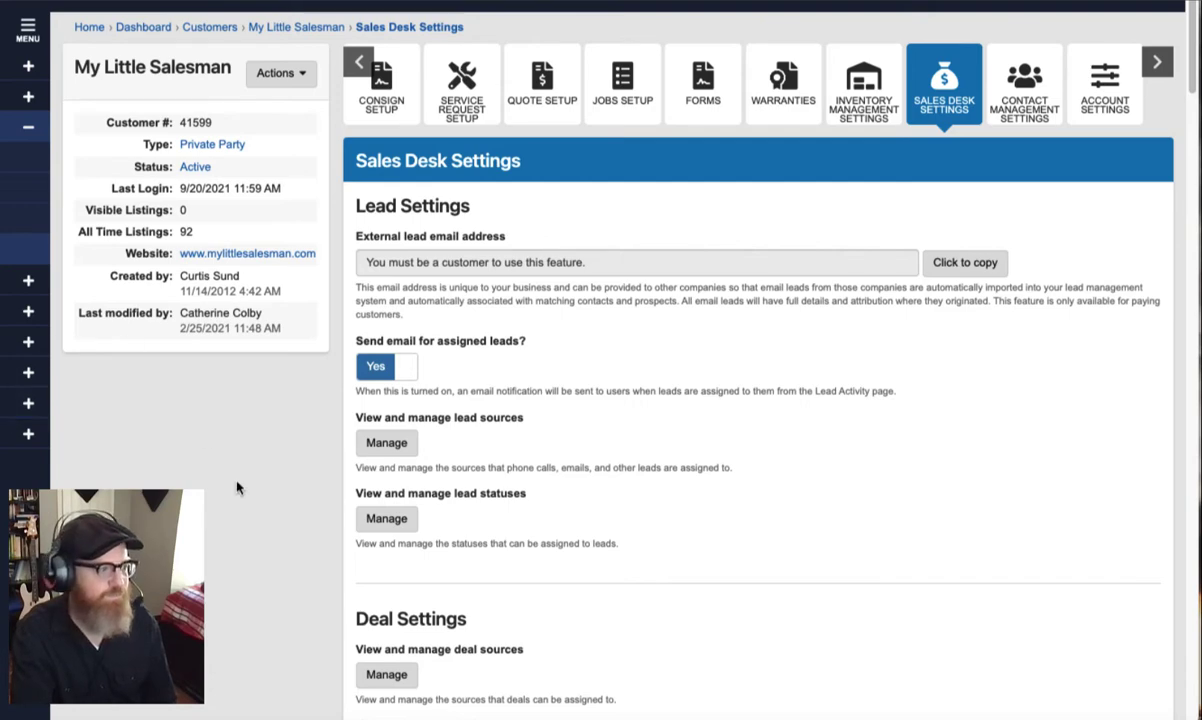
scroll(237, 487, "down", 5)
scroll(237, 487, "down", 1)
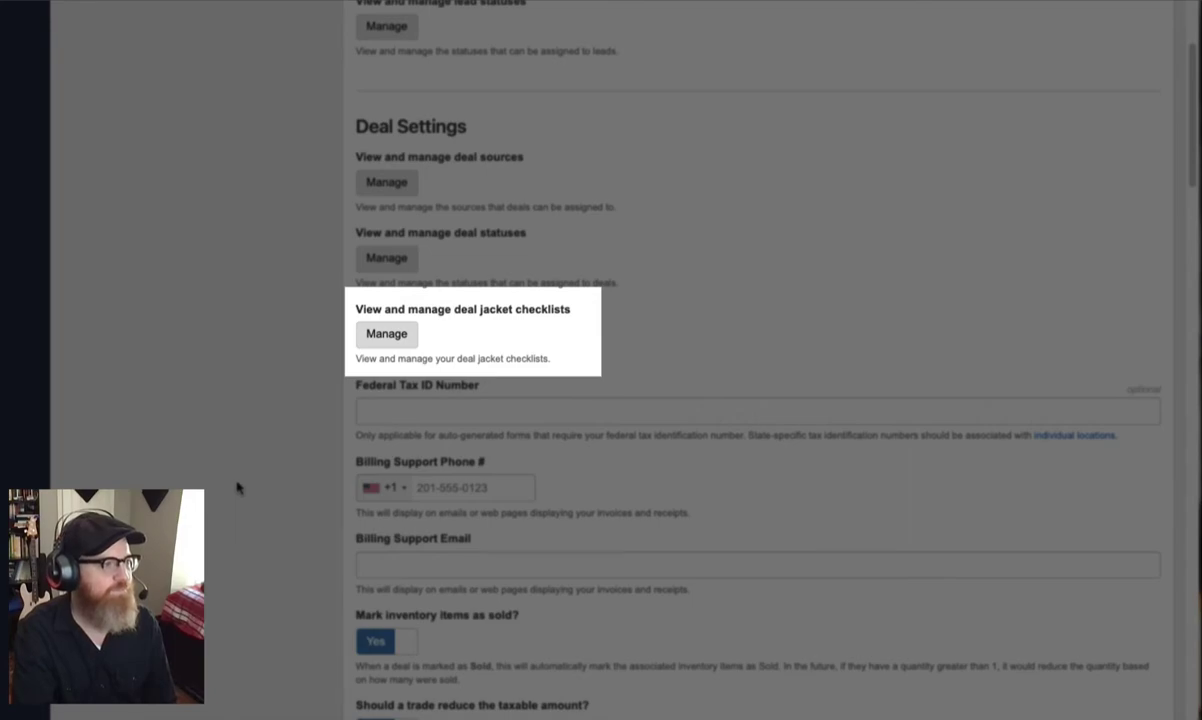
left_click(392, 334)
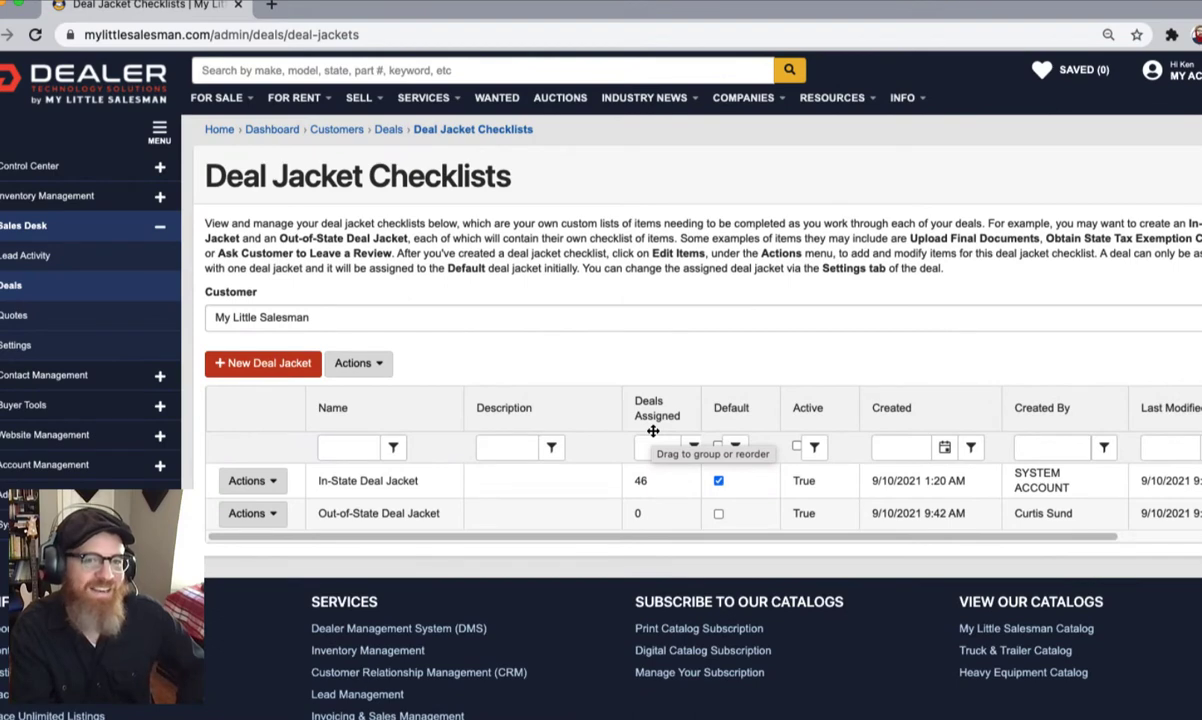
View the form for adding a deal jacket and the In-State Deal Jacket's edit form, returning to the checklist list
left_click(272, 363)
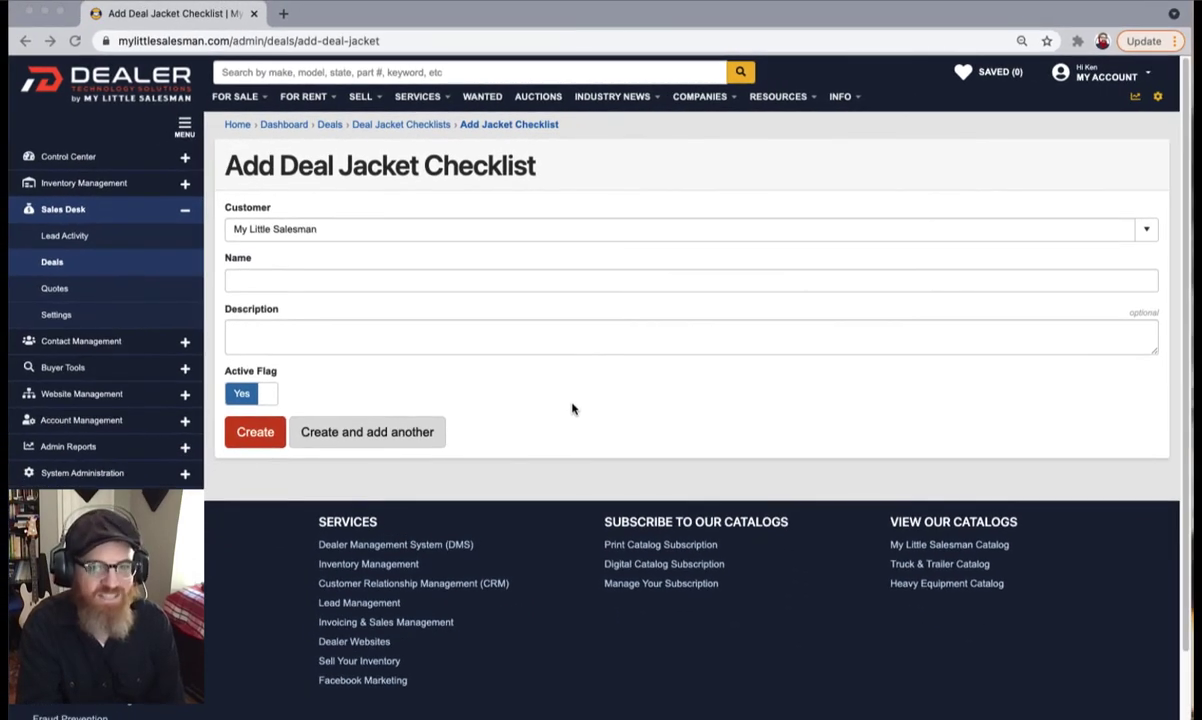
left_click(27, 42)
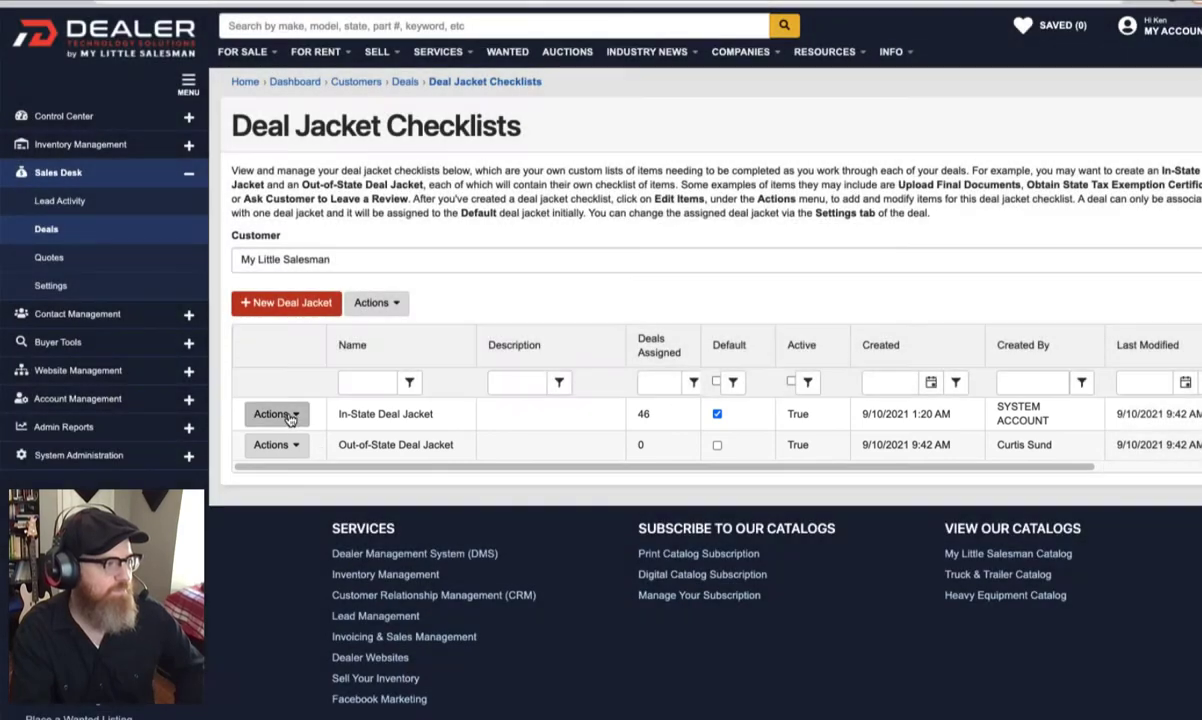
left_click(293, 415)
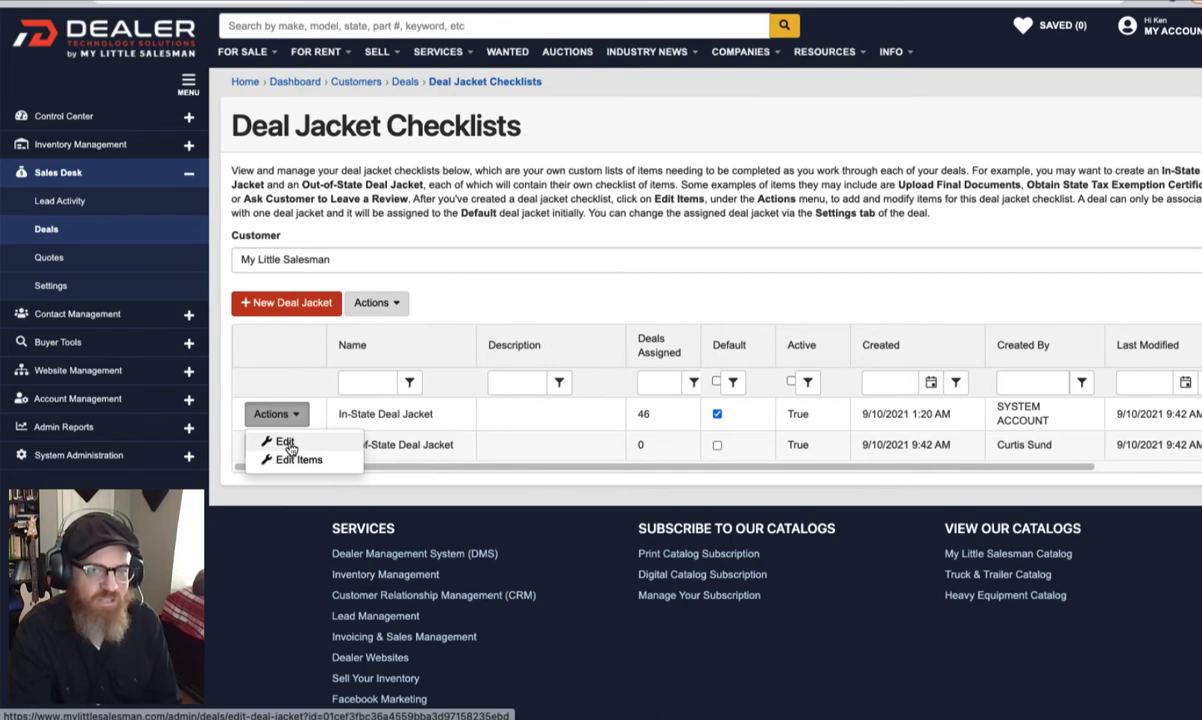
left_click(287, 443)
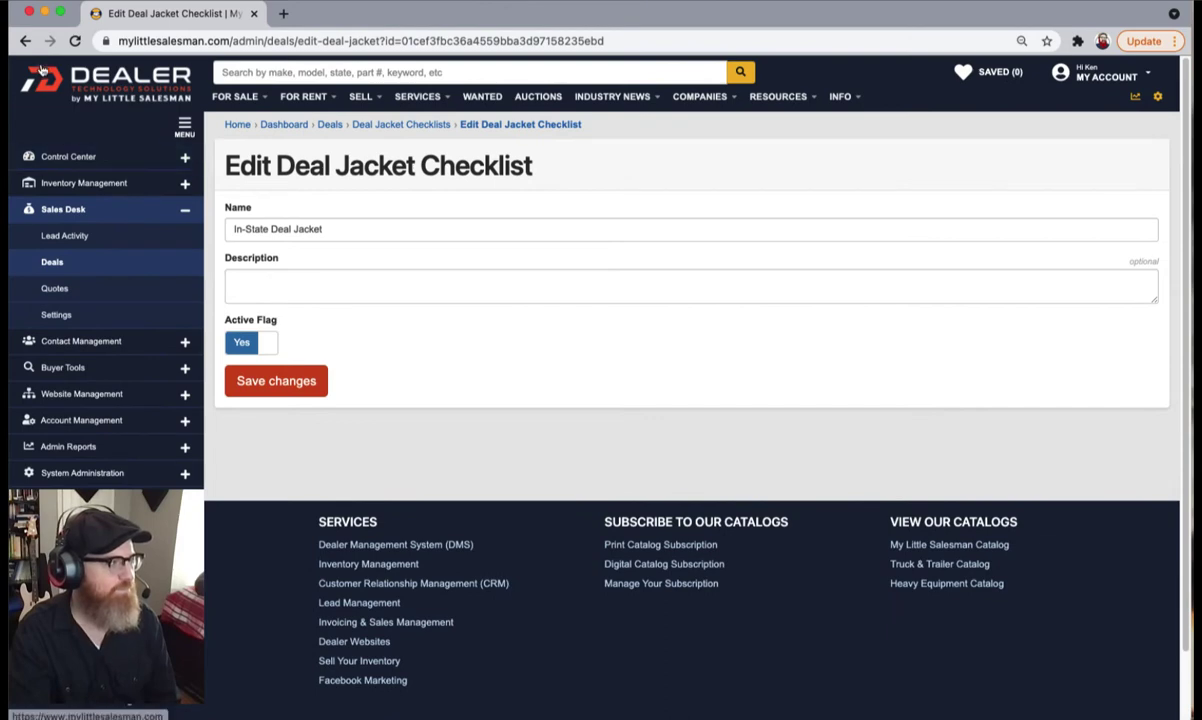
left_click(25, 41)
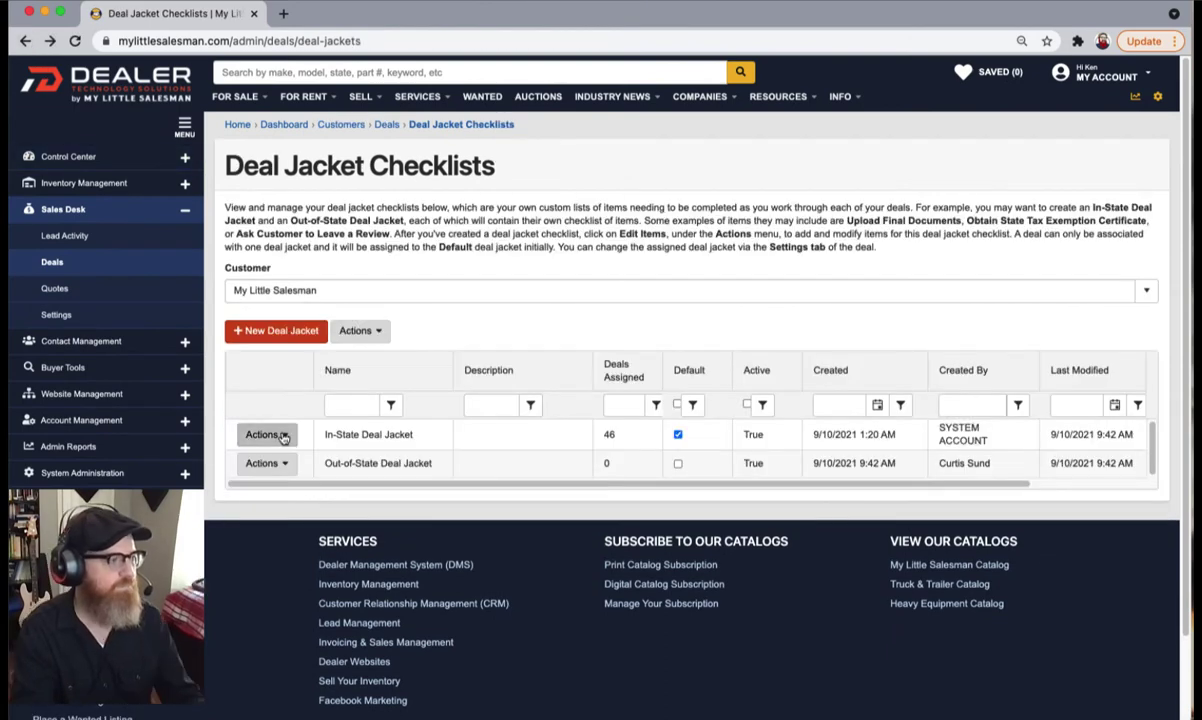
Open the In-State Deal Jacket's items and view the new line item form, toggling its Required Flag off and back on
left_click(283, 436)
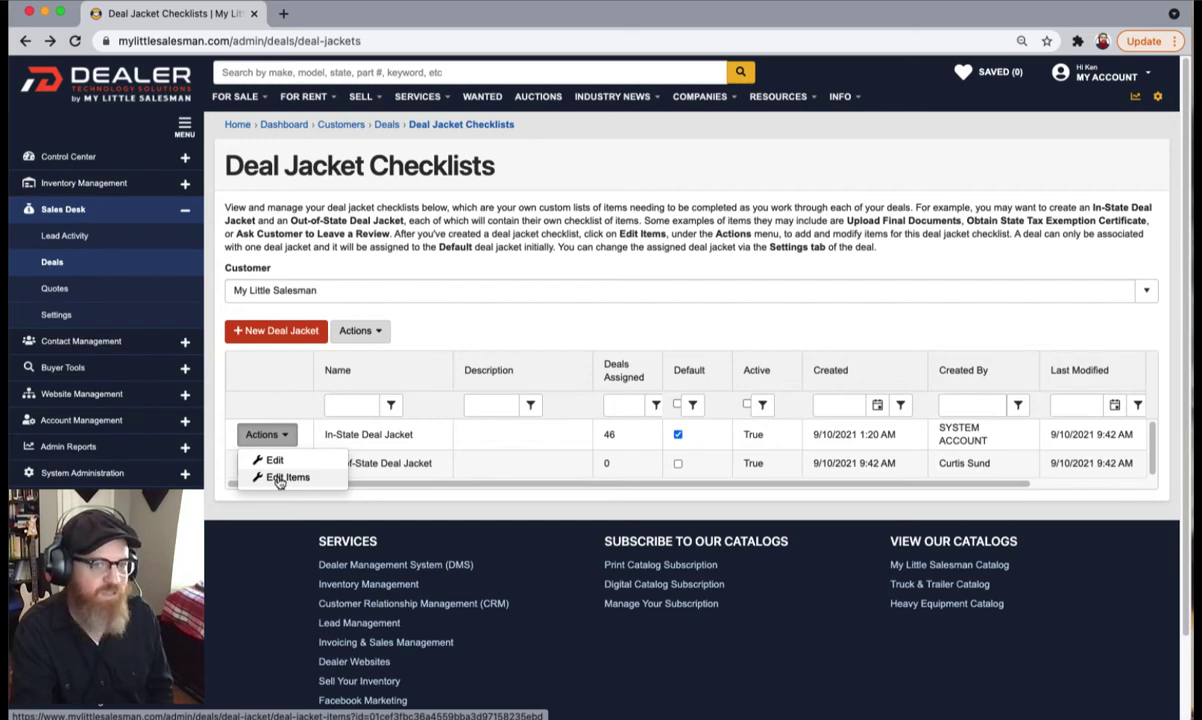
left_click(281, 478)
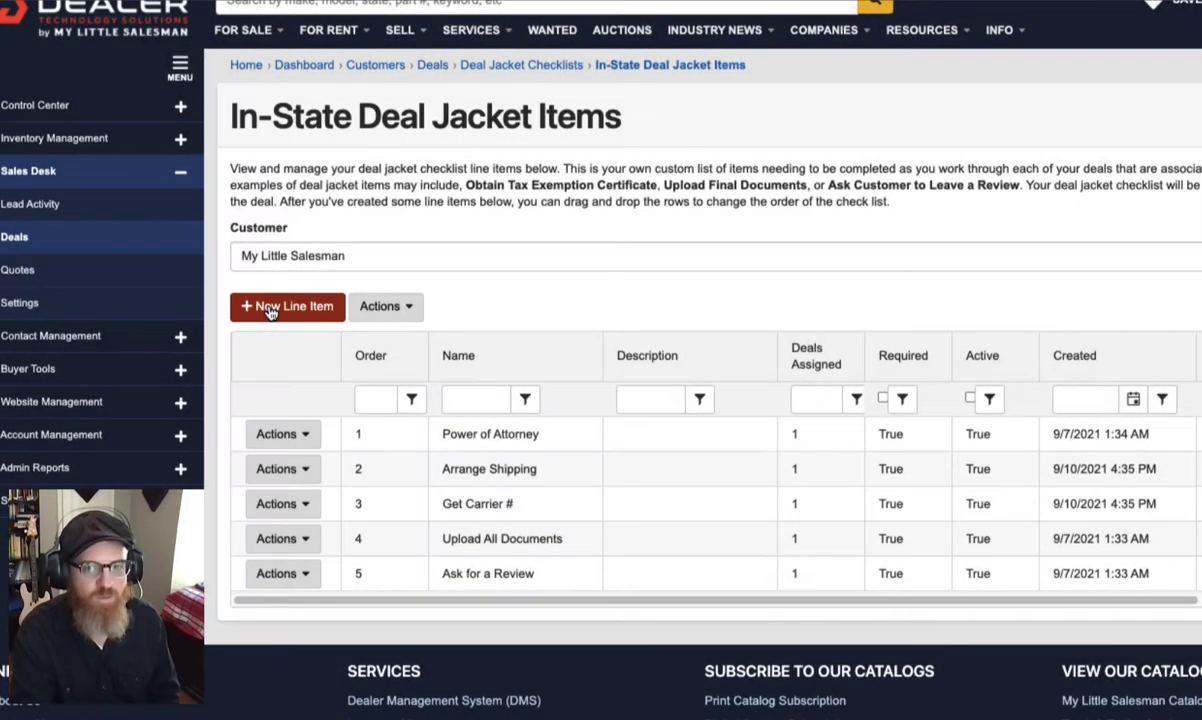
left_click(268, 310)
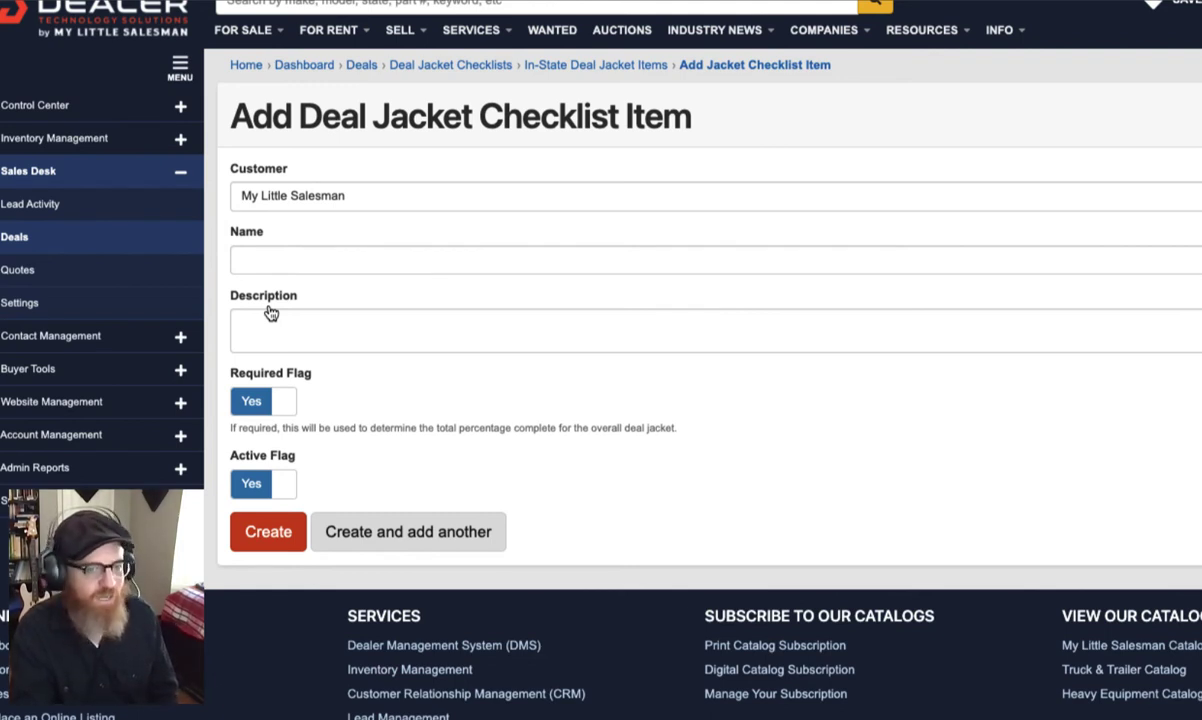
left_click(254, 408)
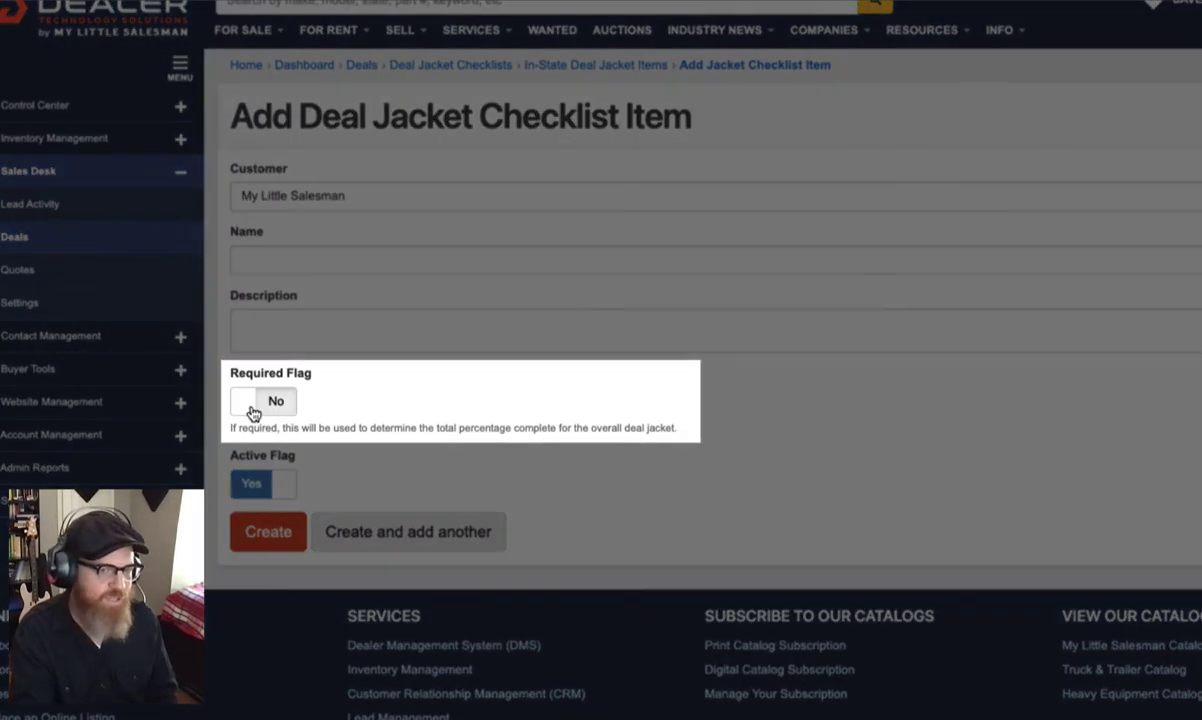
left_click(254, 410)
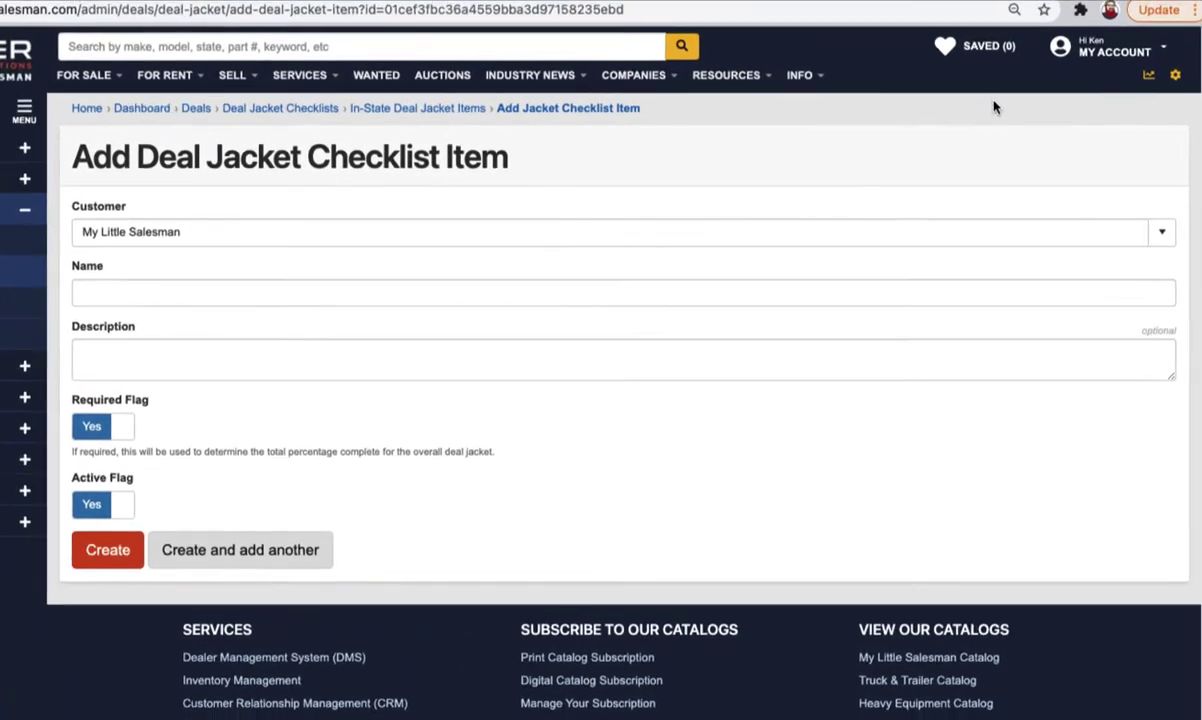
Go to the Sales Desk deals list and open the sold deal's jacket checklist from its completion bar
left_click(1110, 77)
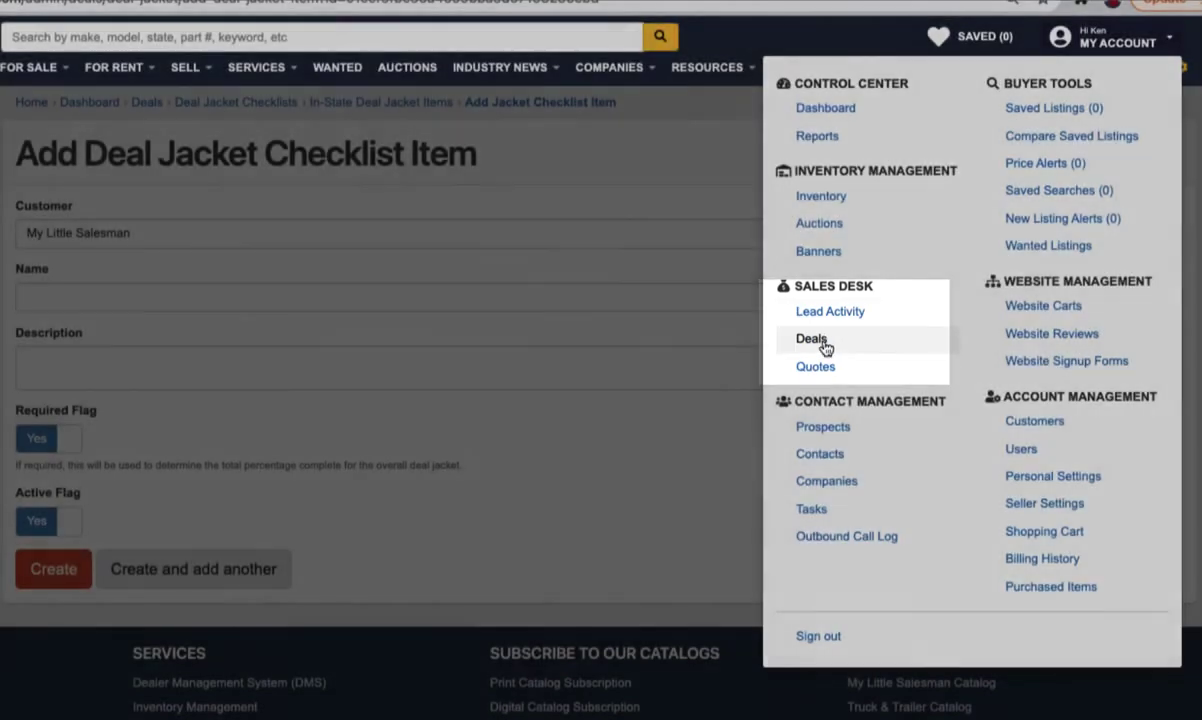
left_click(823, 344)
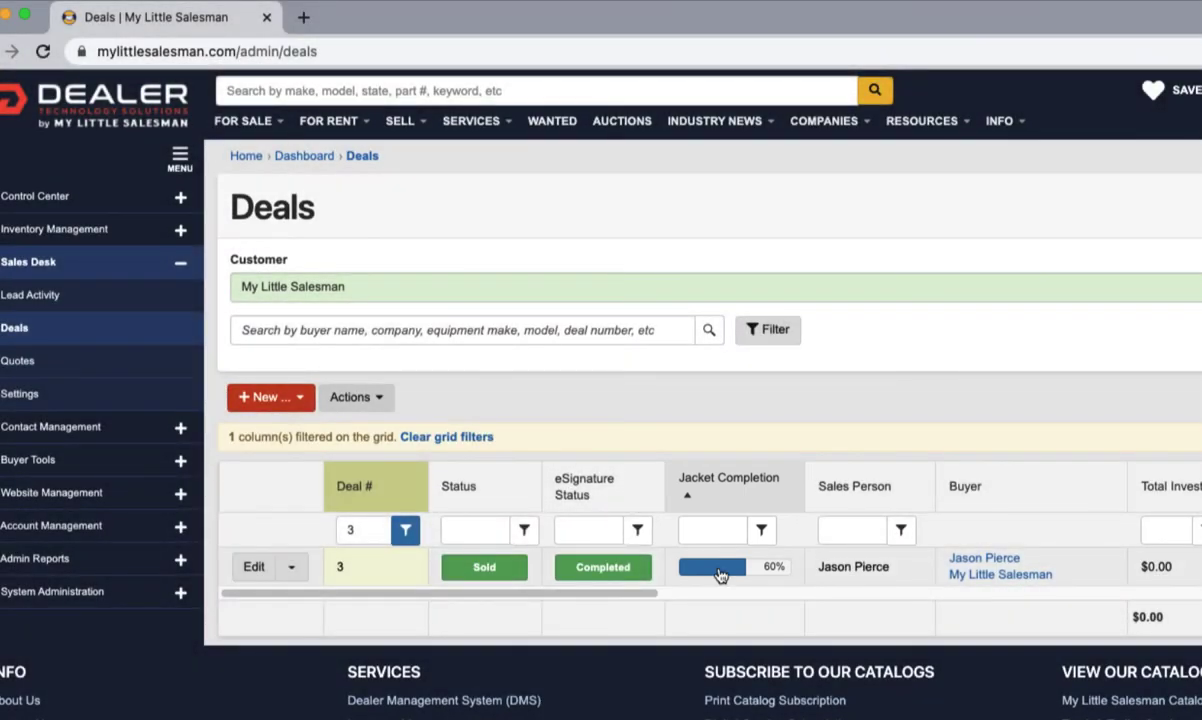
left_click(719, 575)
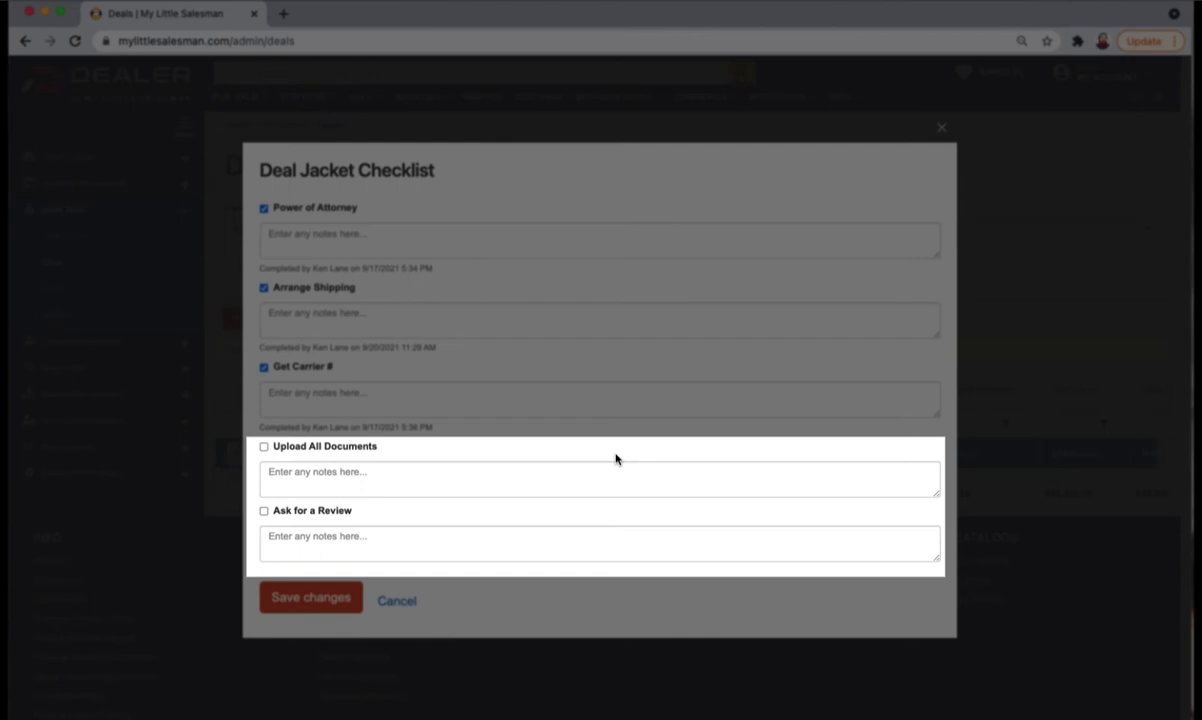
Mark Upload All Documents and Ask for a Review complete, note the customer was emailed 2021.09.20 at 9 AM, and save the checklist
left_click(265, 447)
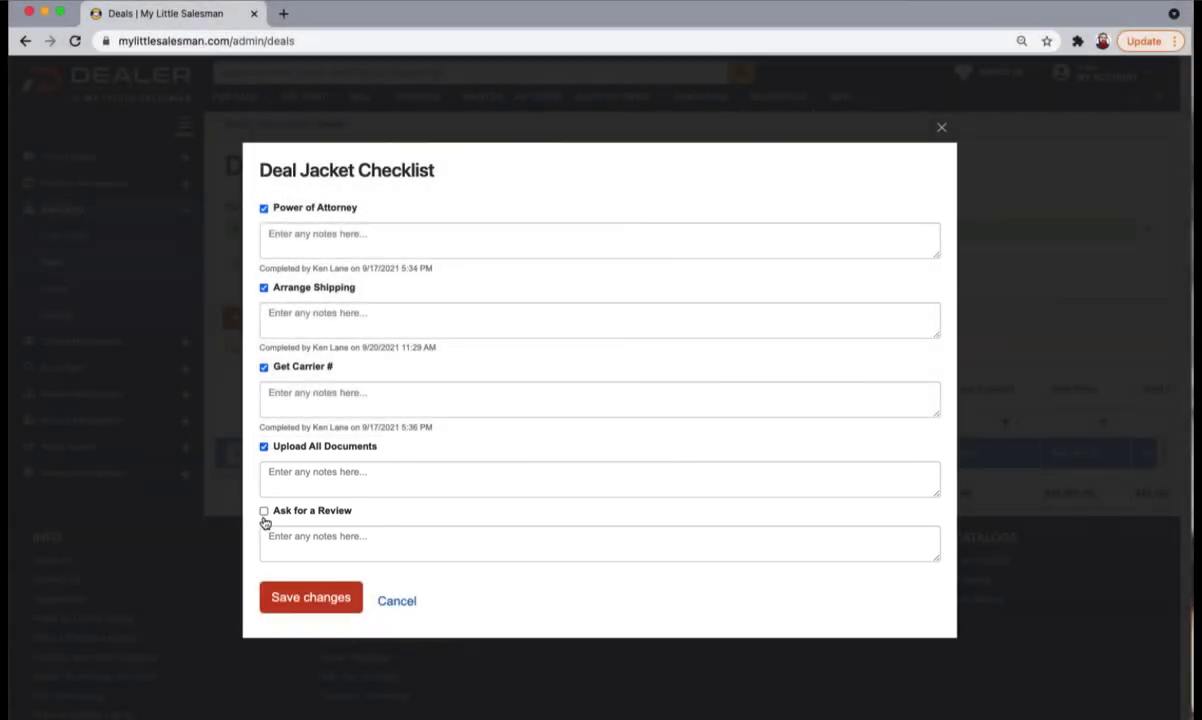
left_click(264, 513)
left_click(365, 546)
type("Emailed Jason 2021.09.20 at 9 AM")
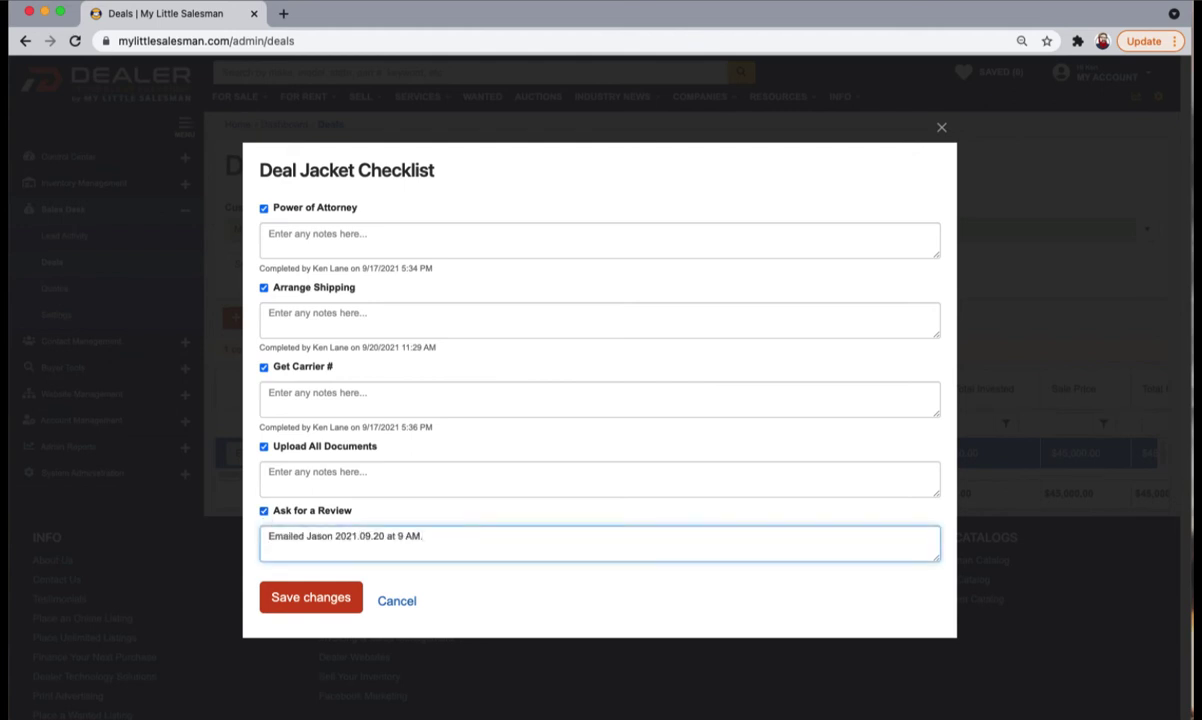
type(".")
left_click(312, 600)
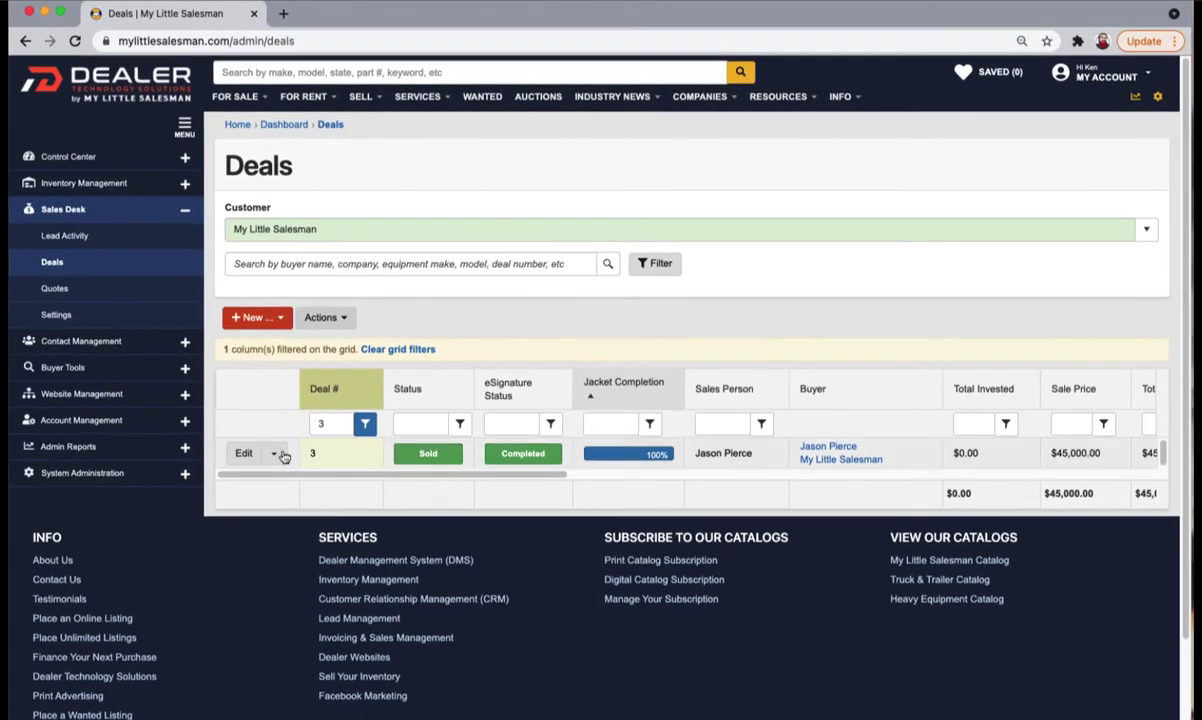
Open the sold deal's Summary and look through its Deal Jacket Checklist
left_click(244, 453)
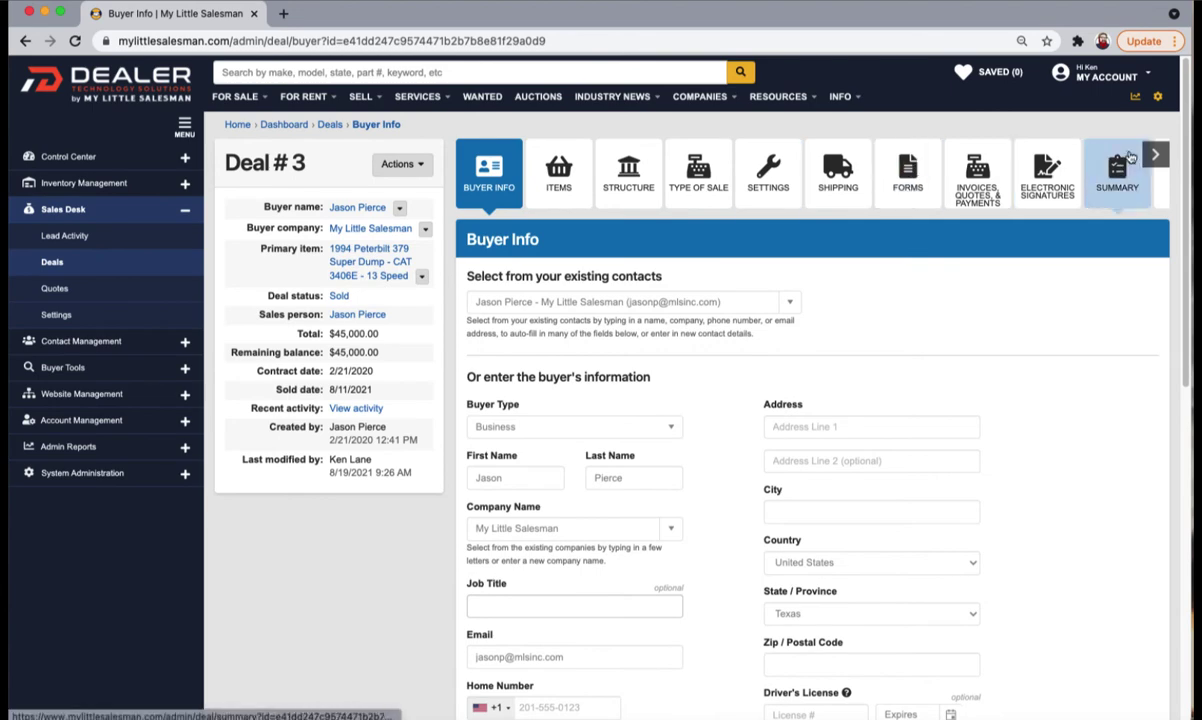
left_click(1117, 170)
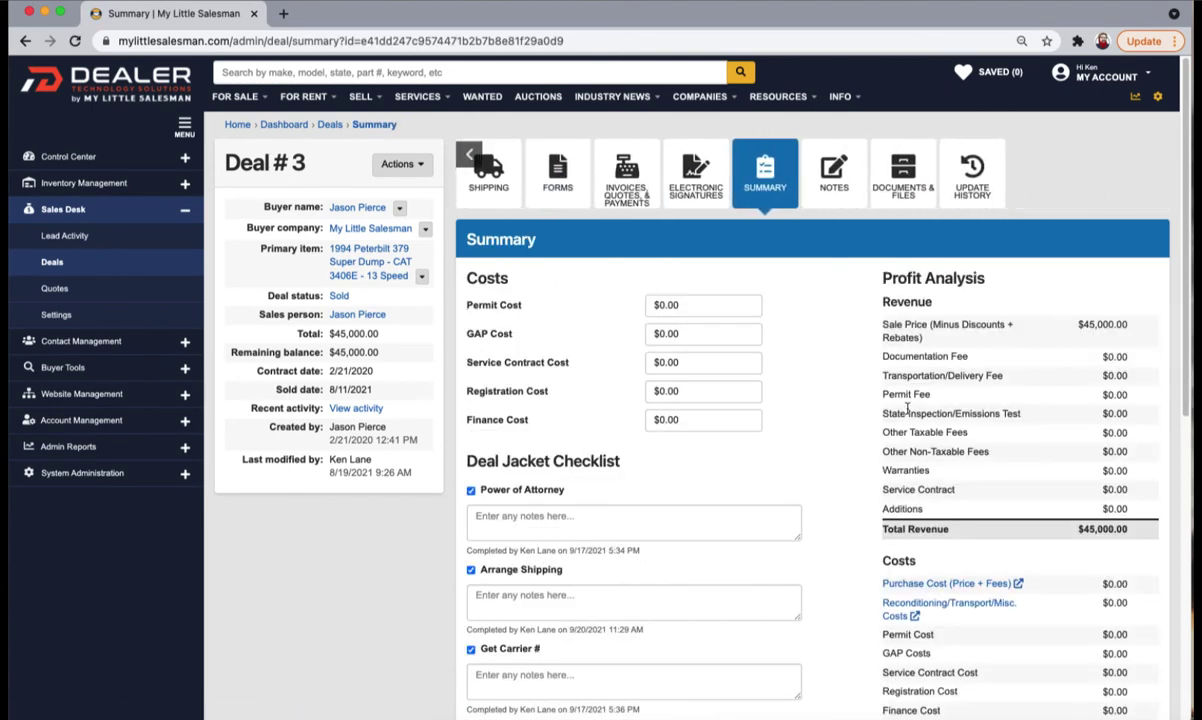
scroll(840, 410, "down", 5)
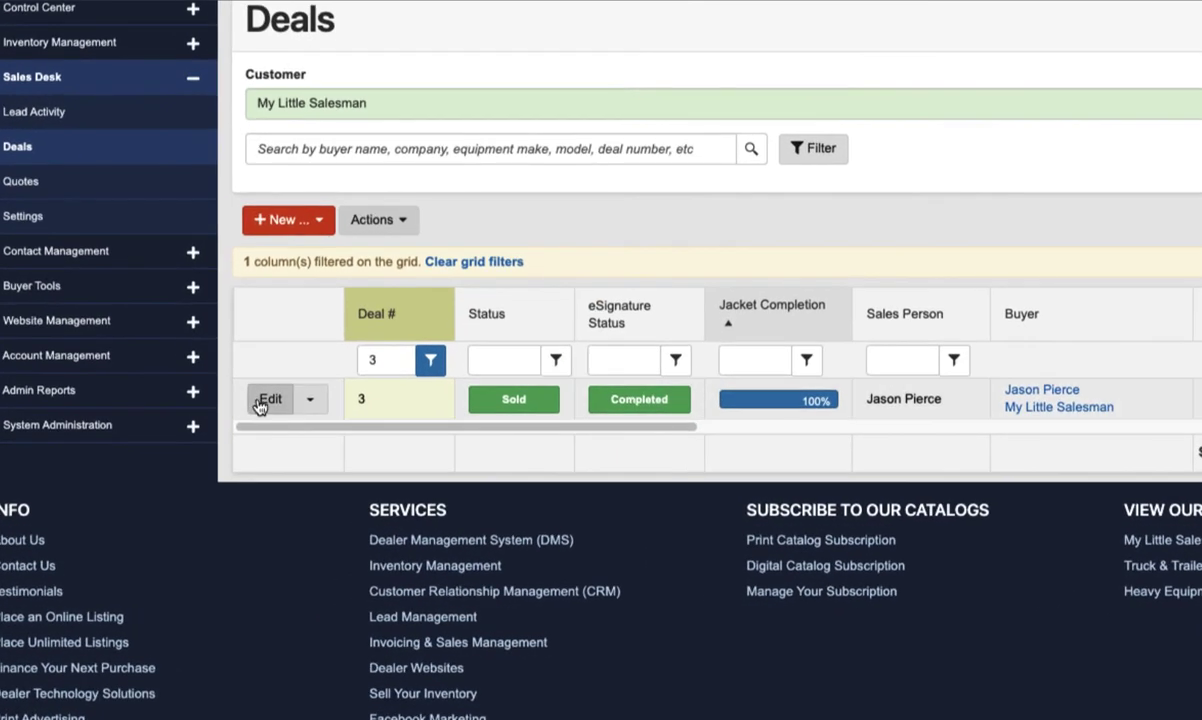
In the sold deal's Settings, view the Deal Jacket options, save the deal with In-State Deal Jacket, and reopen the jacket choices
left_click(266, 400)
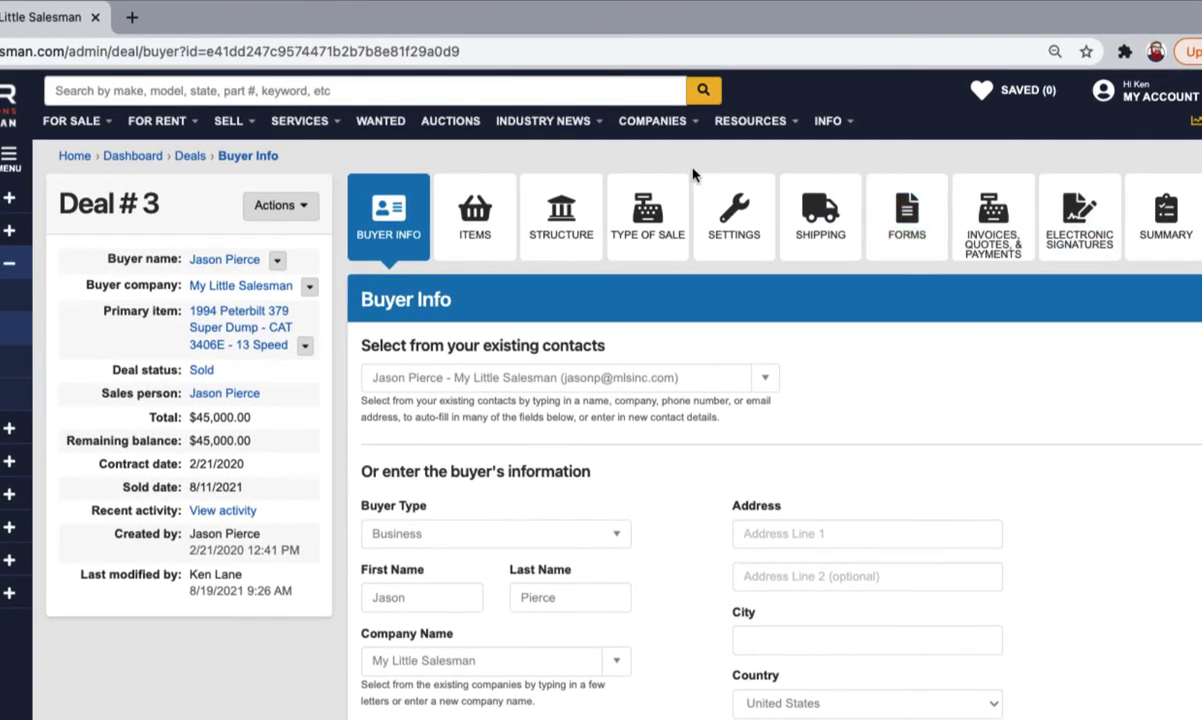
left_click(734, 213)
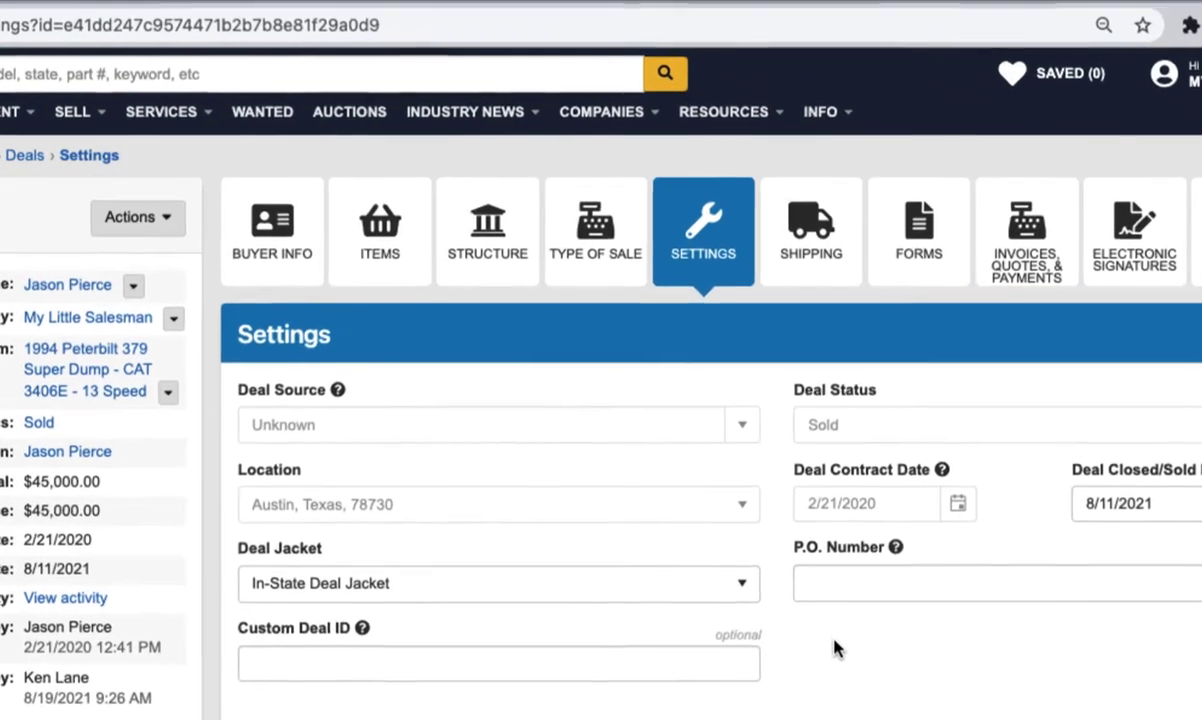
scroll(838, 588, "down", 3)
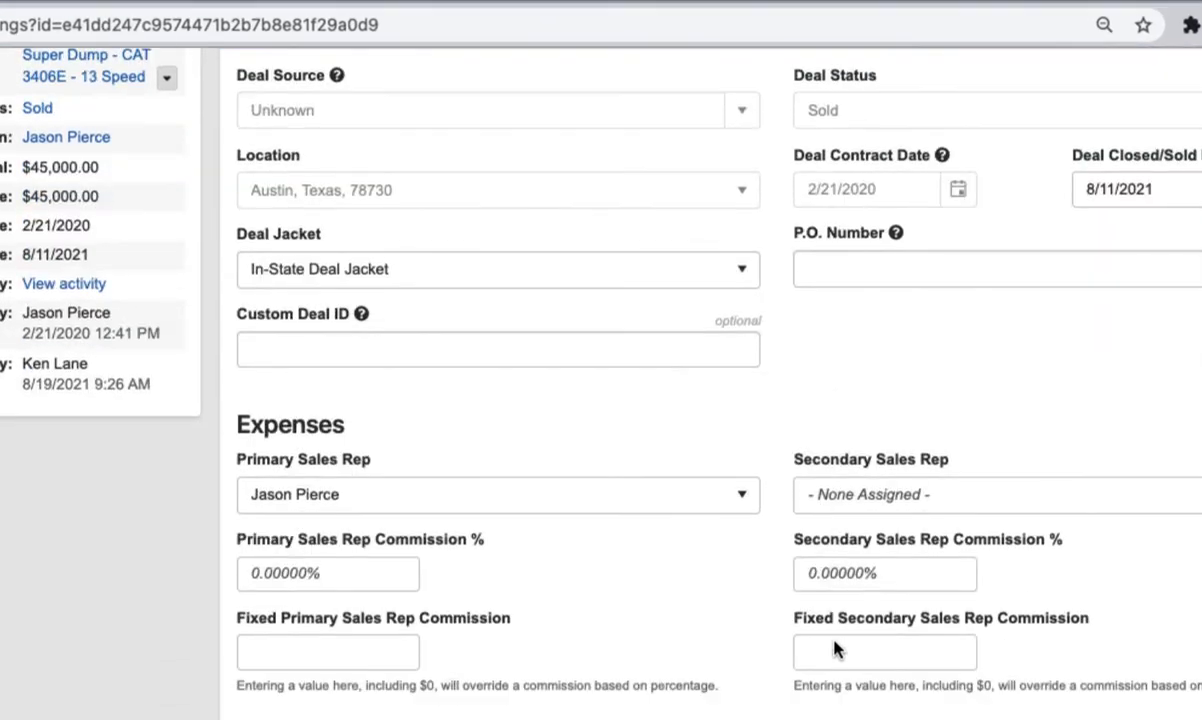
left_click(742, 270)
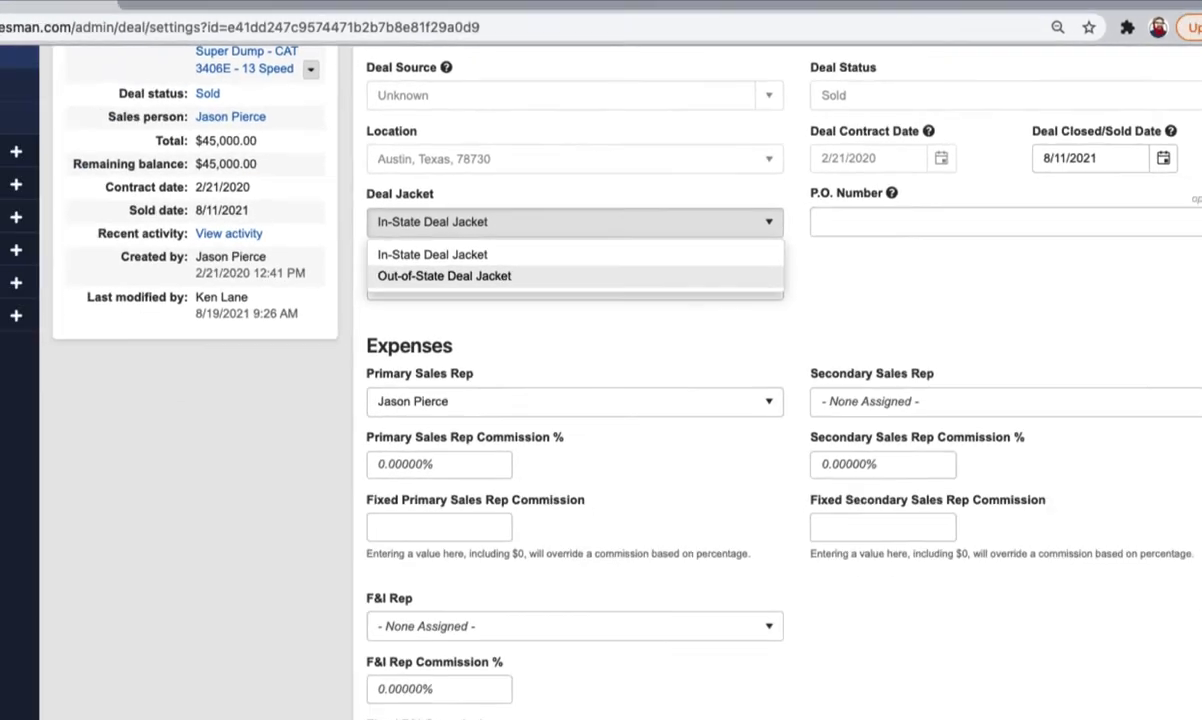
scroll(900, 612, "down", 5)
scroll(900, 612, "down", 5)
left_click(516, 478)
left_click(699, 450)
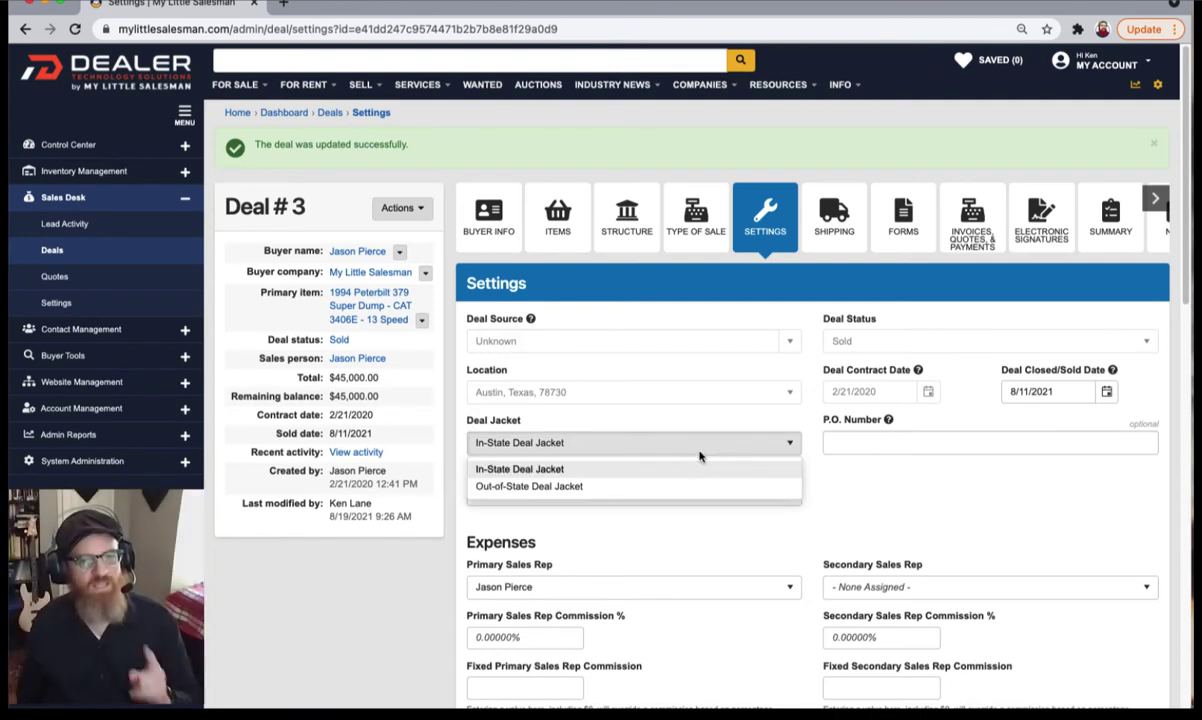